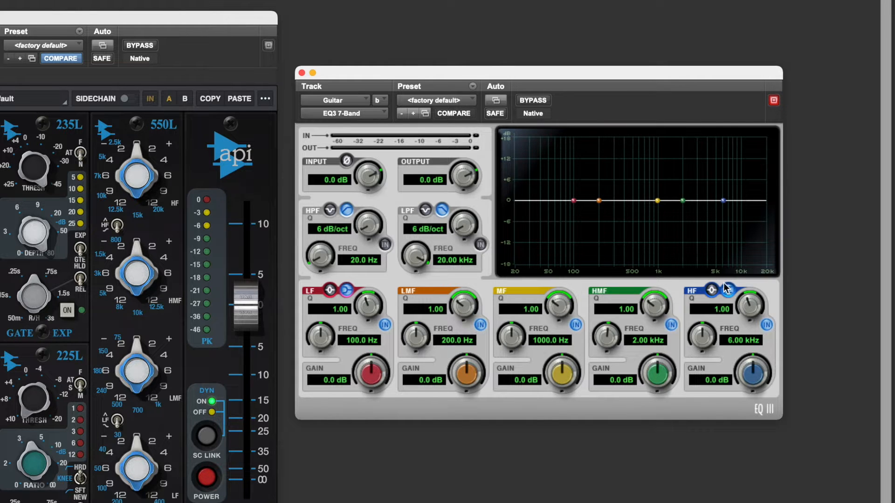
- Boost the HF band by 3.0 dB and the LF band by 3.8 dB, switching both bands to bell shape
drag(749, 379, 749, 360)
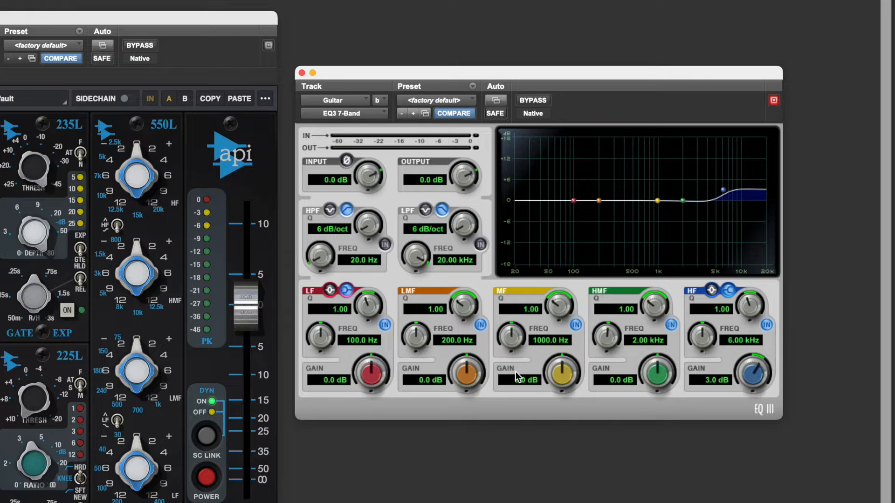
drag(372, 373, 373, 359)
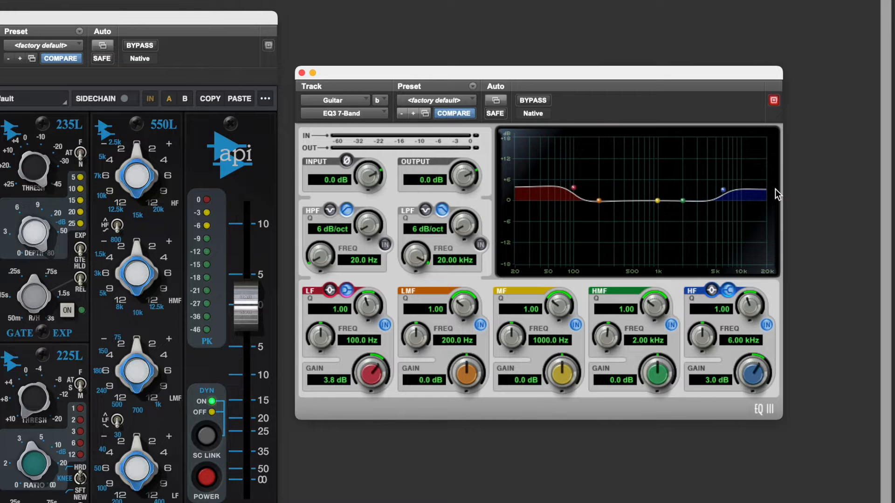
click(728, 290)
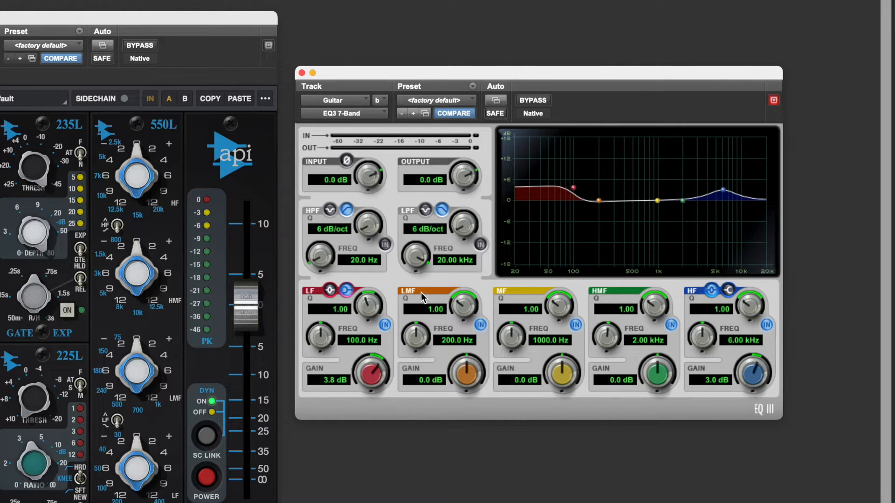
click(345, 291)
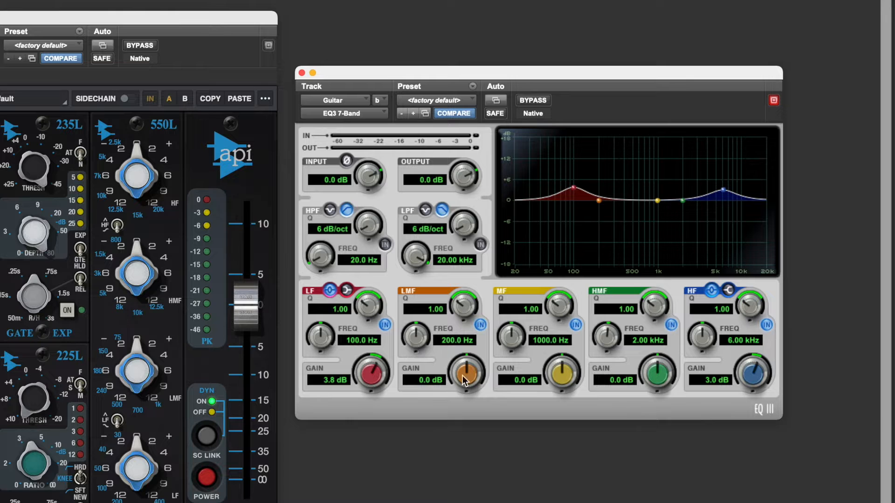
- Boost the LMF band to 6.9 dB, the MF band to 4.5 dB and the HMF band to 3.3 dB
drag(468, 376, 473, 366)
drag(558, 382, 560, 370)
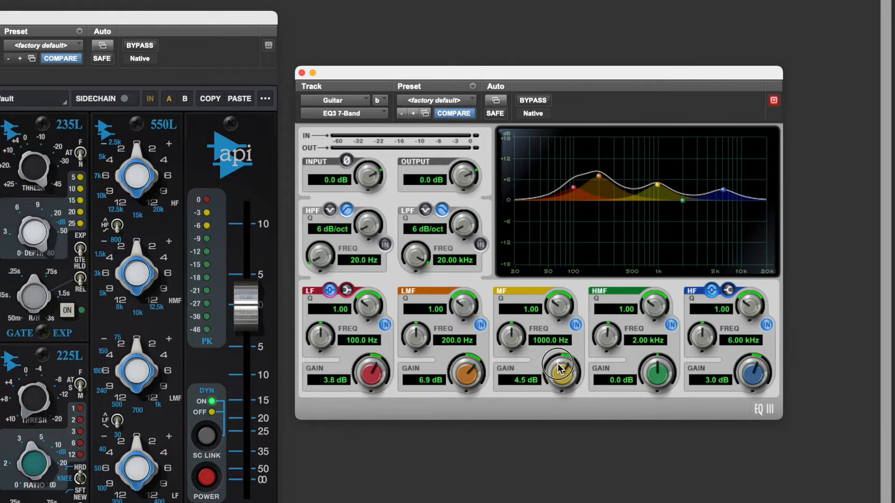
drag(657, 383, 659, 368)
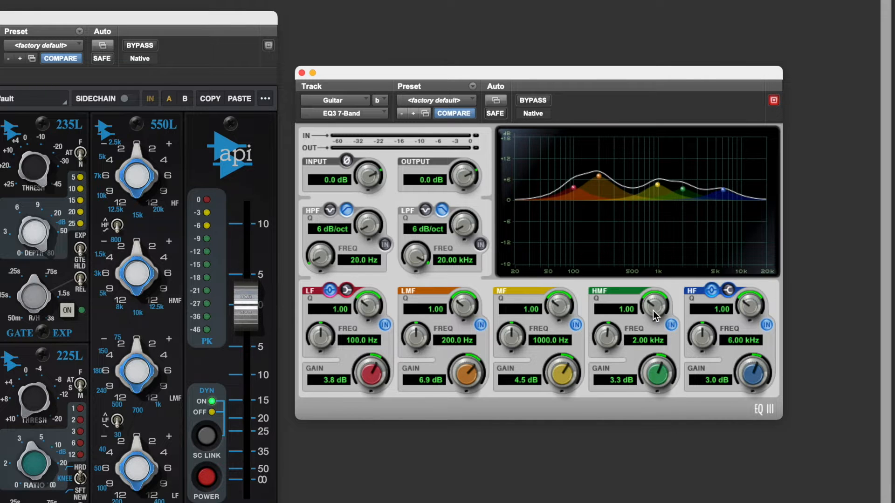
- Narrow the Q of the HMF band to 8.13, the MF band to 8.71 and the LMF band to 10.00
drag(653, 311, 649, 261)
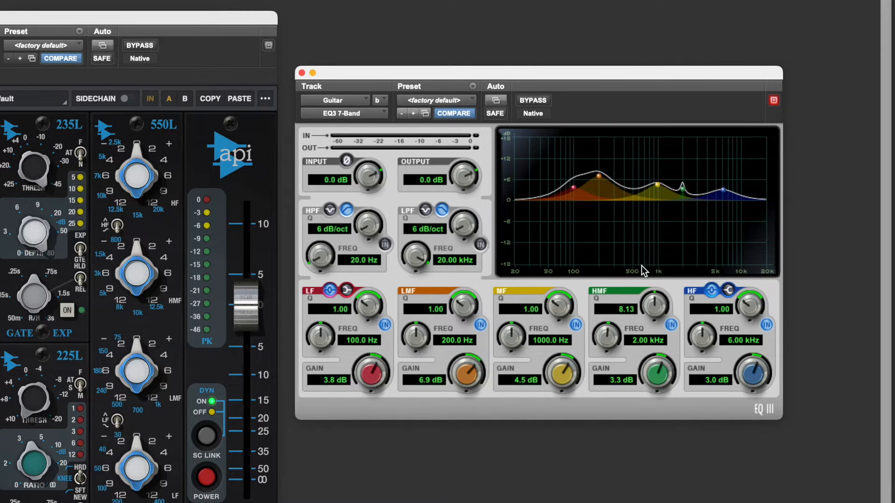
drag(561, 308, 566, 266)
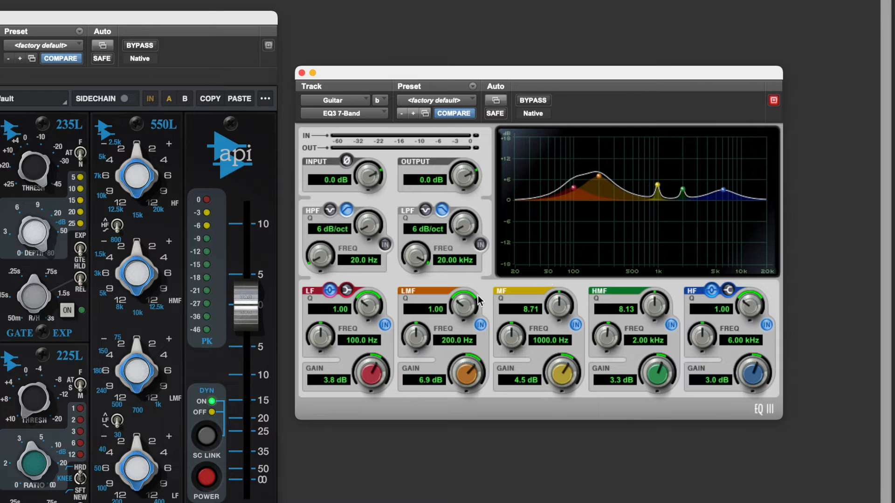
drag(463, 306, 461, 272)
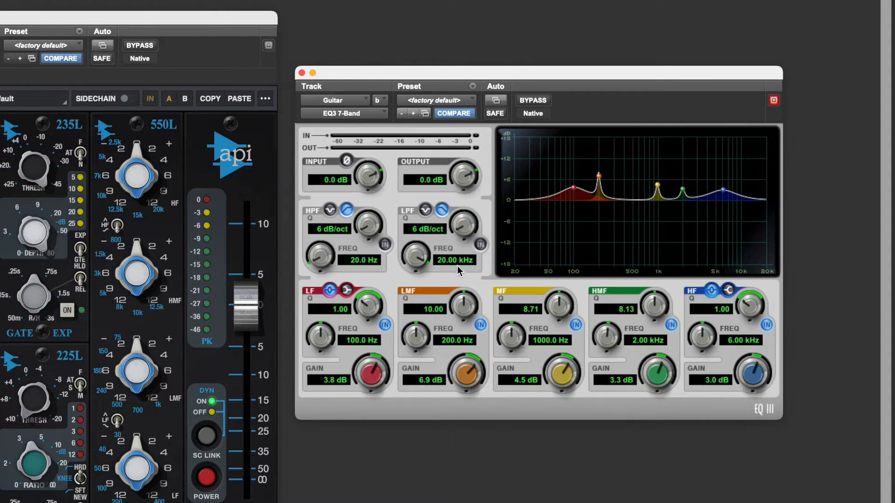
- Switch the LF band back to shelf shape and set its Q to 0.83
click(348, 290)
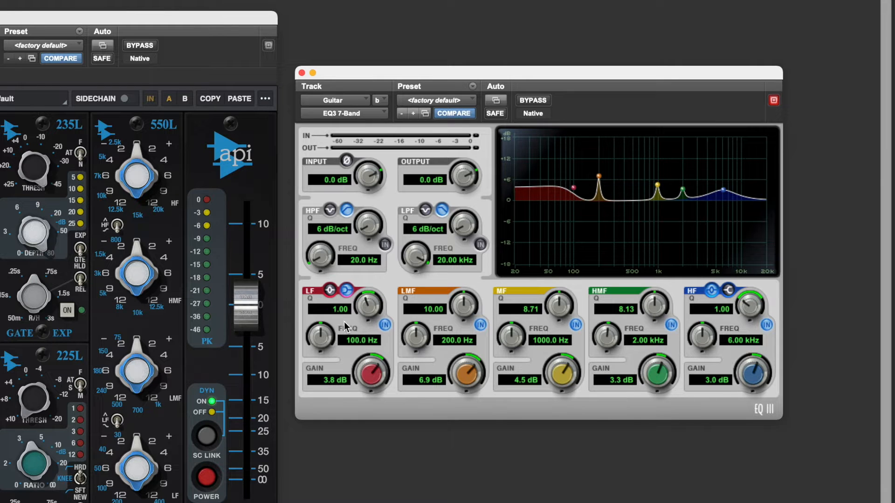
drag(363, 310, 362, 261)
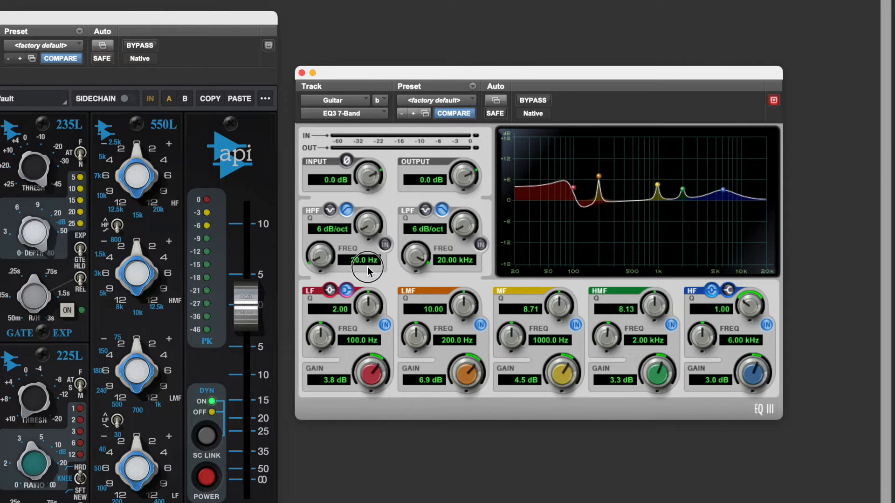
drag(362, 310, 349, 343)
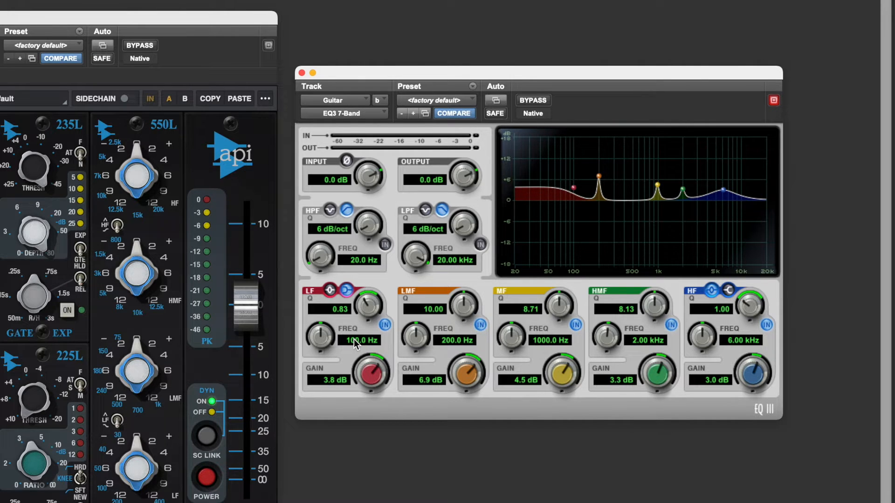
- Set the MF band's gain to 7.2 dB and its frequency to 812.3 Hz
drag(508, 340, 505, 381)
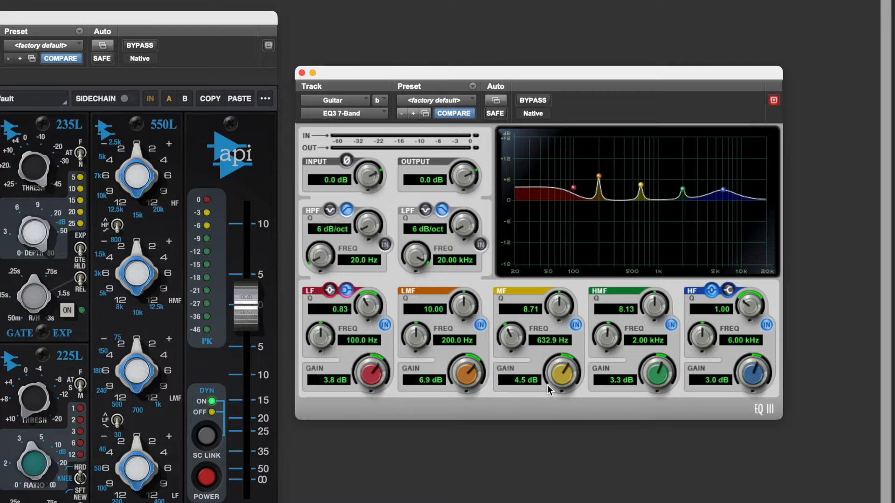
mouse_move(560, 382)
mouse_down()
mouse_move(560, 471)
mouse_move(556, 393)
mouse_up()
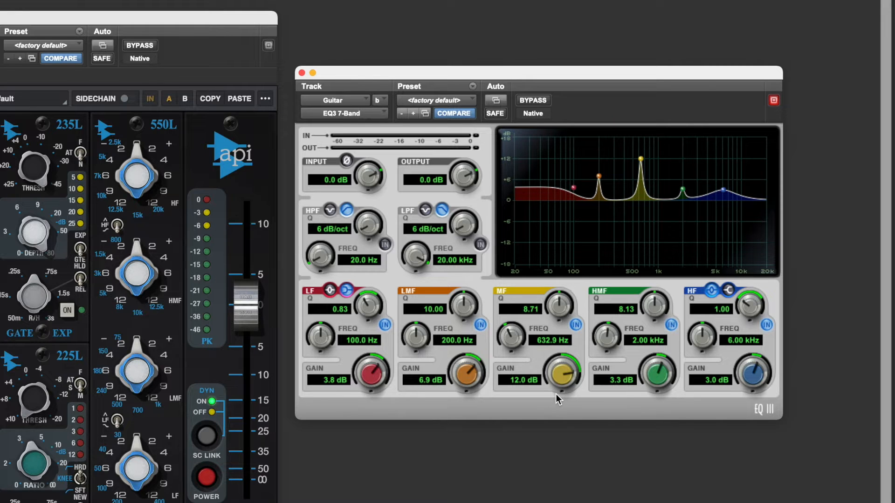
mouse_move(555, 393)
mouse_down()
mouse_move(552, 434)
mouse_move(550, 389)
mouse_up()
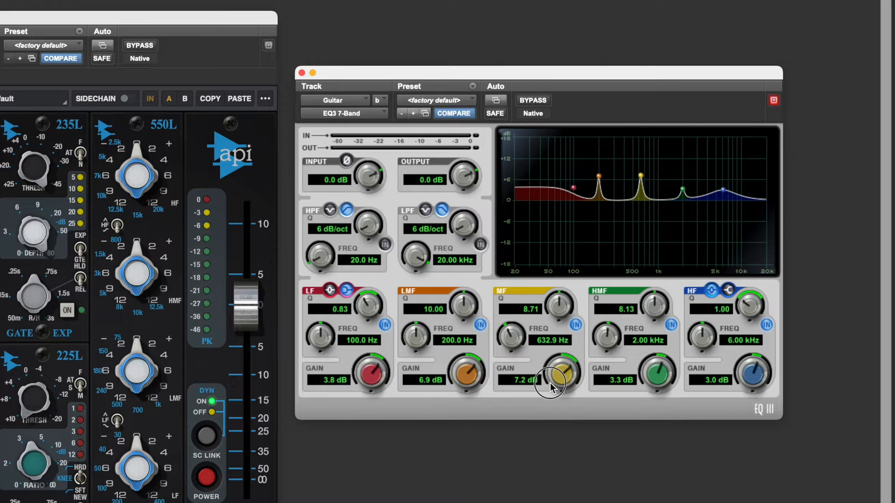
mouse_move(513, 345)
mouse_down()
mouse_move(514, 315)
mouse_move(511, 331)
mouse_up()
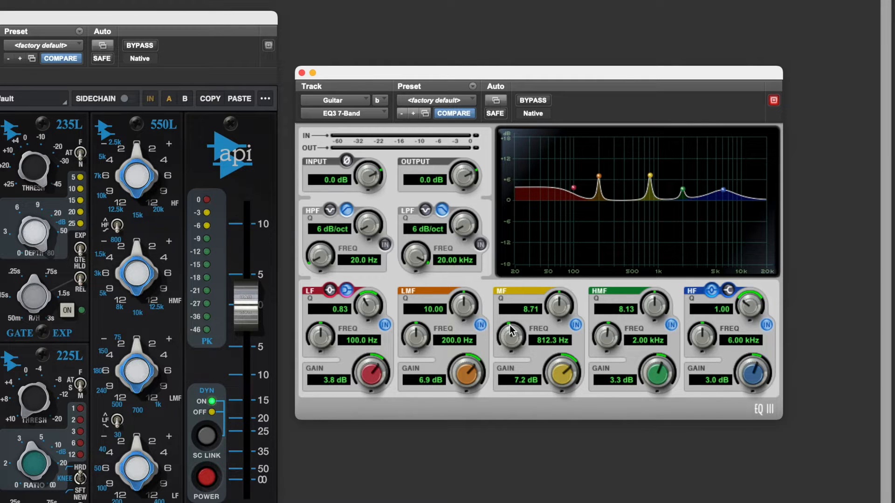
- Lower the LF frequency to 87.2 Hz and widen the MF band's Q to 1.70
mouse_move(324, 335)
mouse_down()
mouse_move(325, 326)
mouse_move(321, 341)
mouse_up()
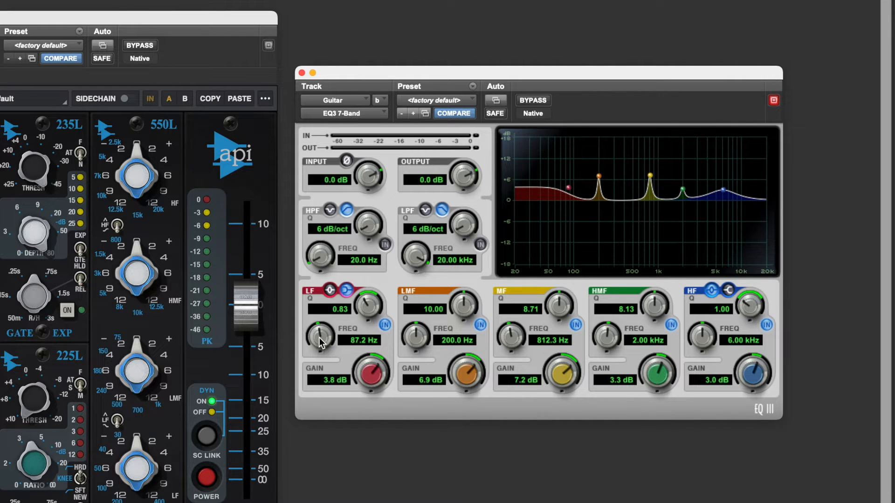
drag(558, 305, 540, 348)
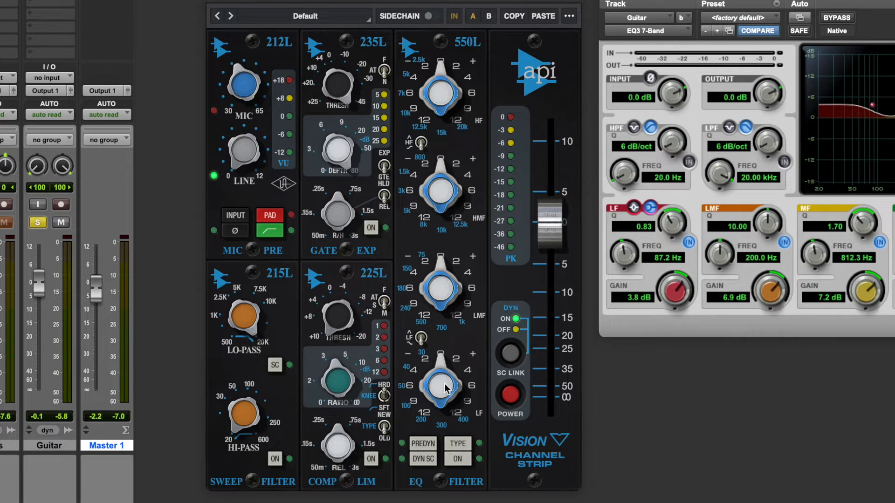
- Adjust the HMF band's boost and frequency on the API 550L EQ module of the channel strip
click(421, 338)
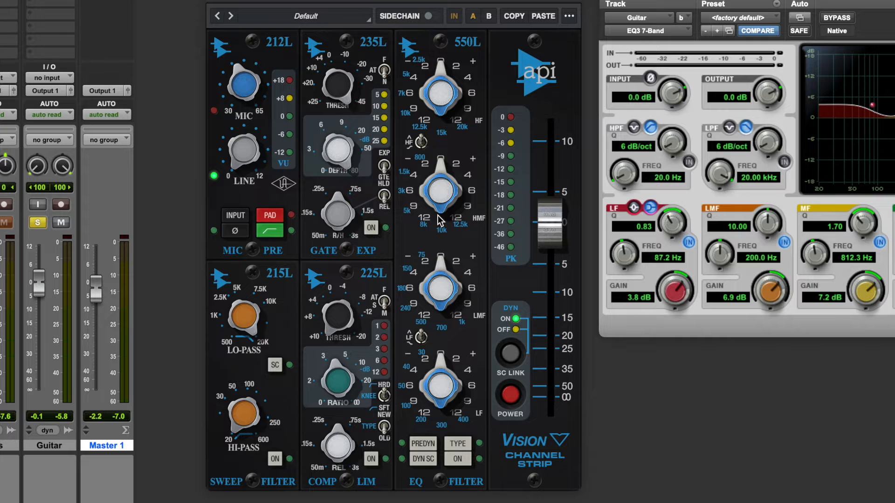
mouse_move(439, 218)
mouse_down()
mouse_move(466, 189)
mouse_move(452, 104)
mouse_move(435, 179)
mouse_move(435, 264)
mouse_move(455, 344)
mouse_move(444, 127)
mouse_move(439, 207)
mouse_move(436, 172)
mouse_up()
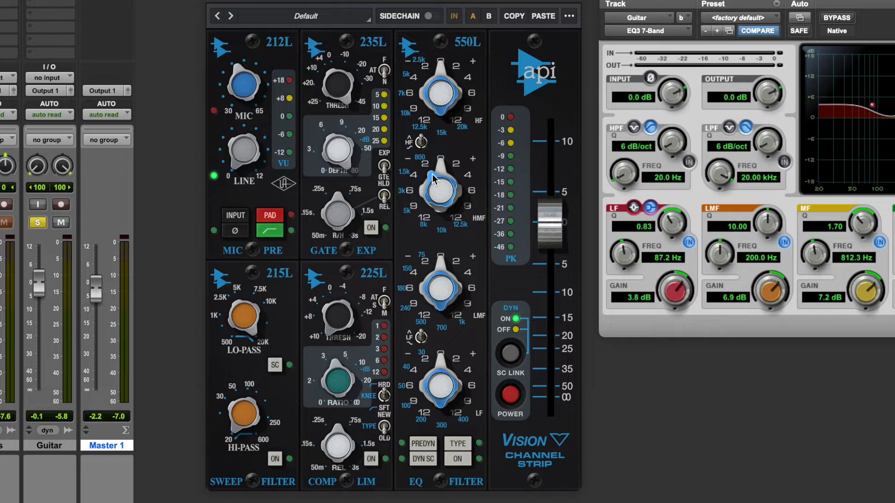
drag(433, 178, 444, 127)
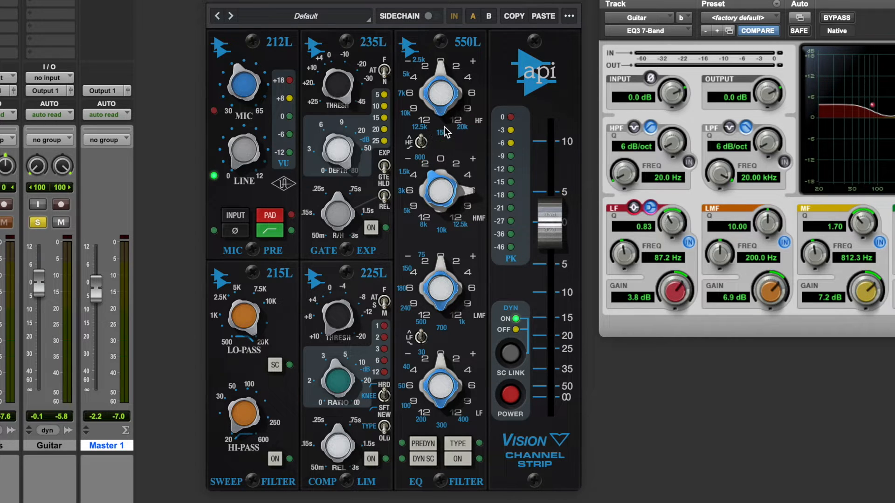
drag(430, 176, 418, 207)
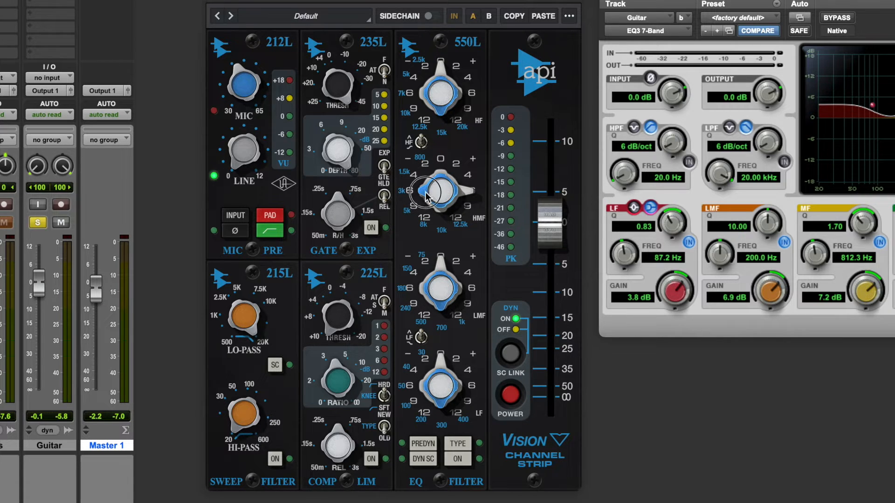
click(431, 146)
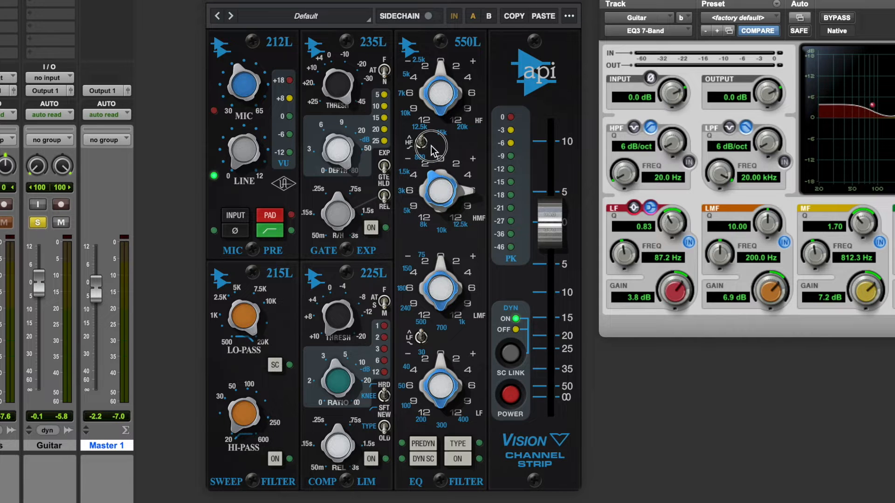
click(422, 178)
drag(423, 178, 453, 190)
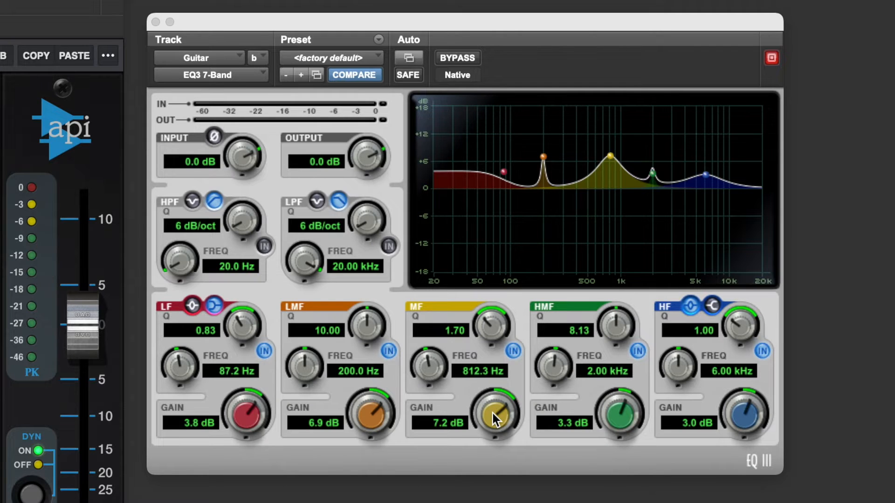
- Lower the MF gain to 5.2 dB and set the LF Q to 0.81
drag(493, 413, 485, 424)
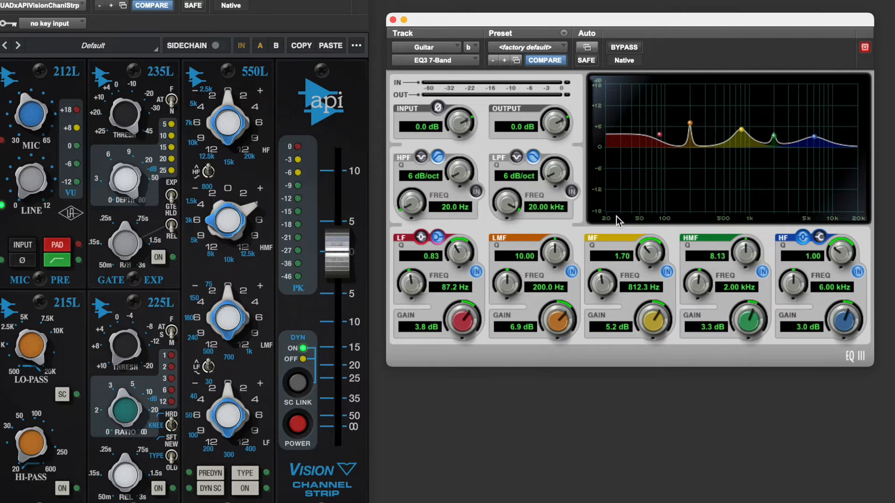
mouse_move(464, 258)
mouse_down()
mouse_move(461, 208)
mouse_move(462, 253)
mouse_up()
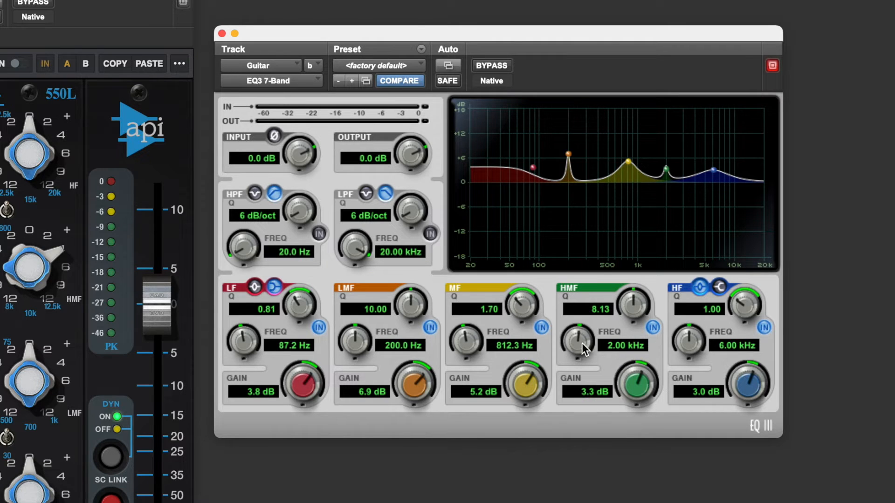
- Cut a narrow HMF notch at 3.71 kHz with Q 10.00 and gain -15.8 dB
drag(577, 338, 579, 318)
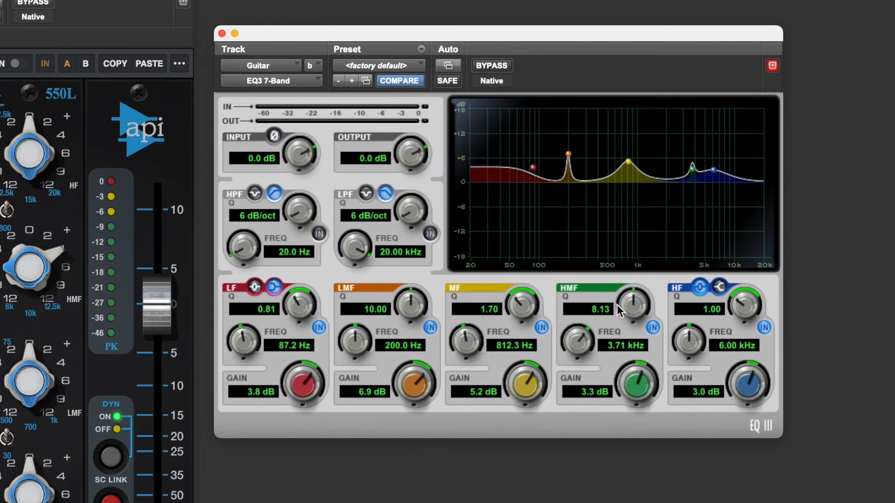
drag(628, 300, 627, 278)
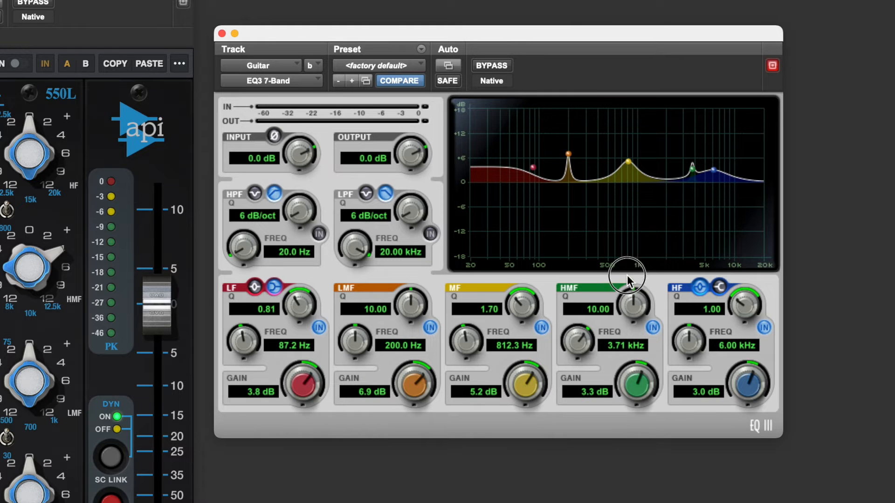
drag(633, 380, 647, 469)
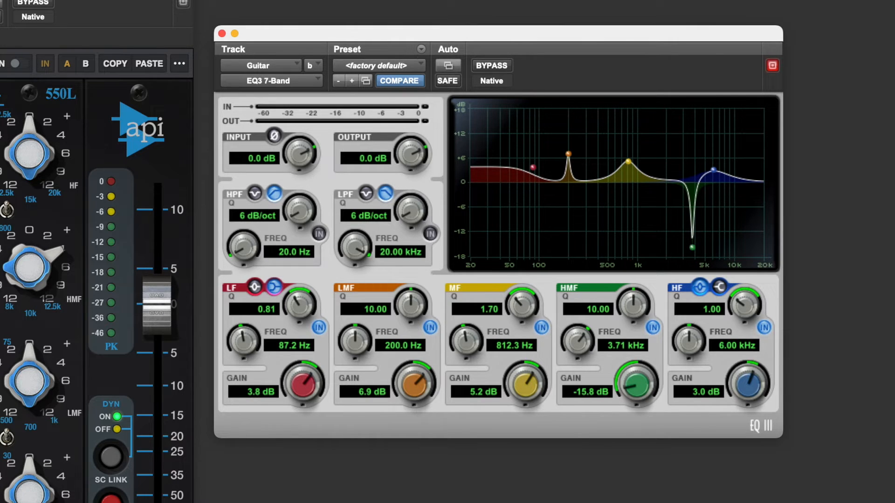
- Reset the EQ to the factory default preset
click(401, 65)
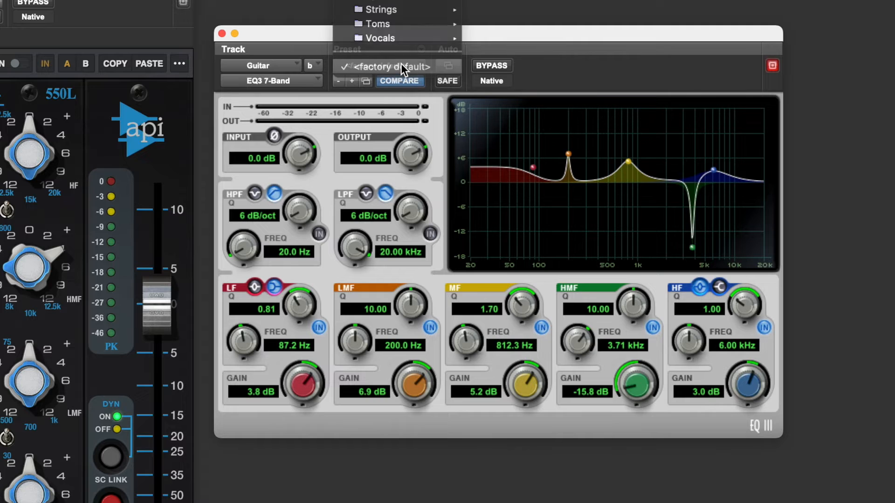
click(401, 65)
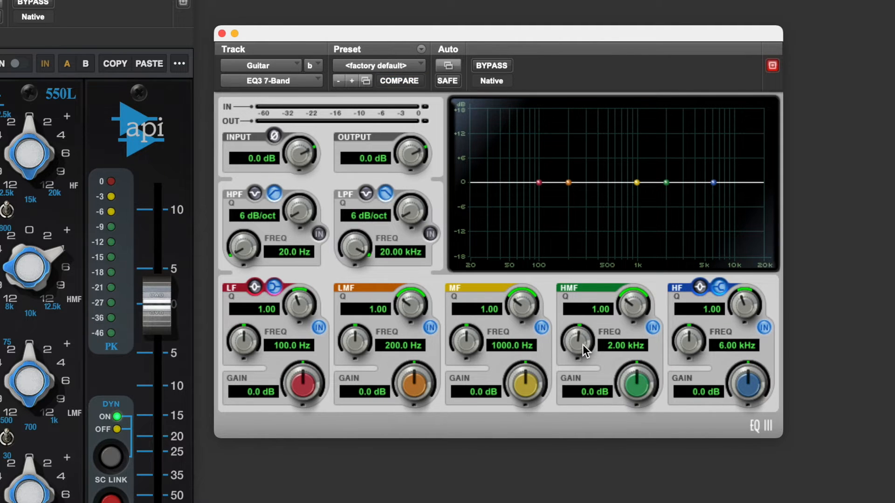
- Create a broad HMF boost at 3.84 kHz with Q 1.22 and 4.3 dB gain
drag(640, 383, 639, 370)
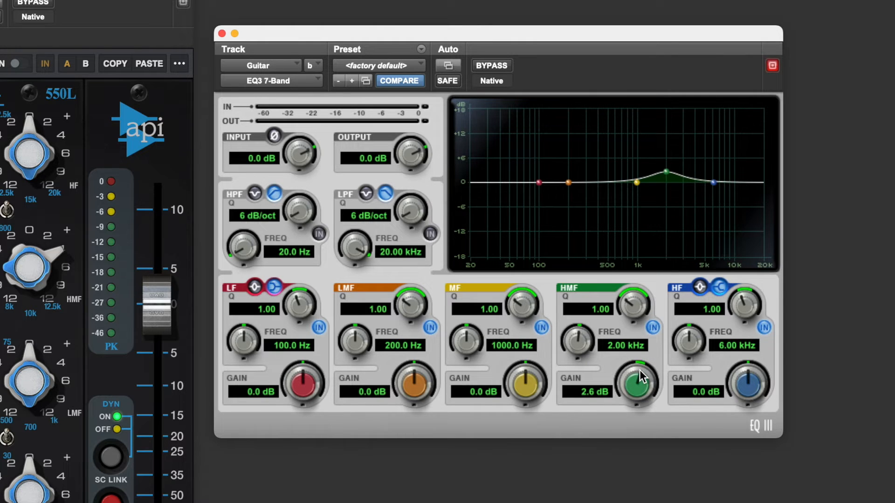
drag(575, 346, 579, 303)
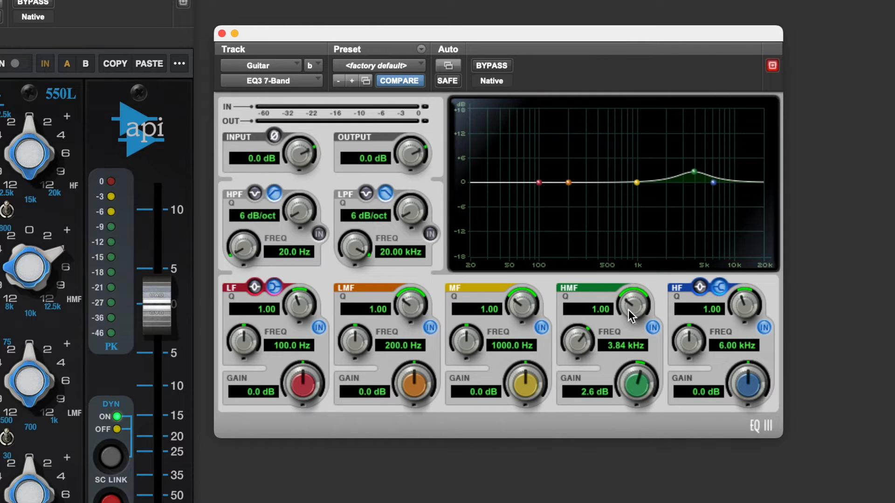
mouse_move(628, 309)
mouse_down()
mouse_move(631, 268)
mouse_move(628, 302)
mouse_up()
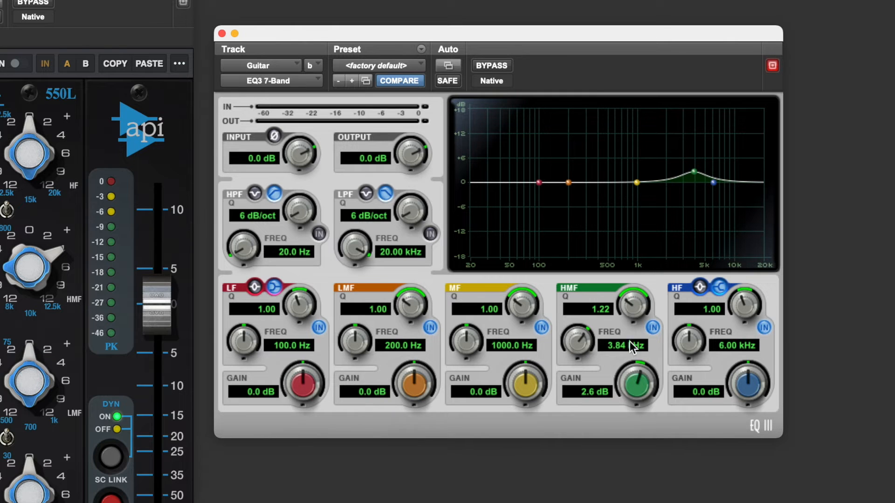
drag(637, 383, 636, 368)
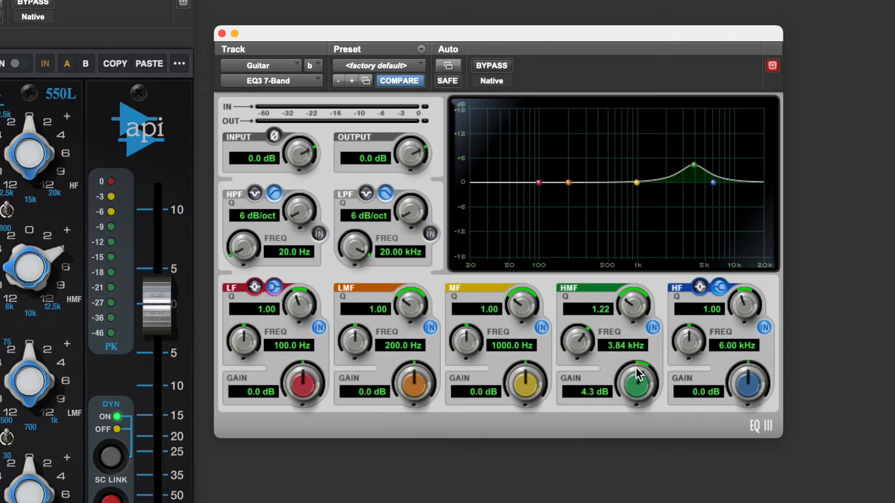
- Sweep the EQ3 HMF band down to 2.62 kHz, reduce its gain to 1.3 dB and set its Q to 1.10
drag(574, 350, 574, 353)
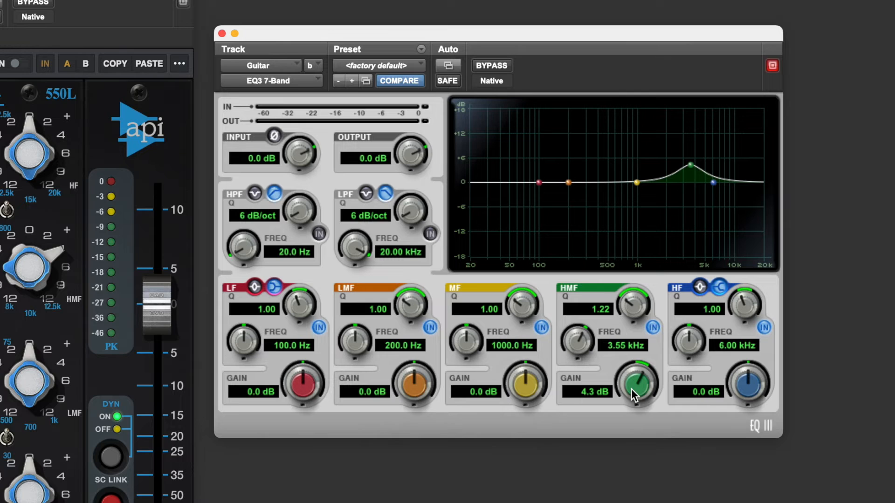
drag(581, 340, 576, 377)
mouse_move(632, 393)
mouse_down()
mouse_move(630, 416)
mouse_move(628, 394)
mouse_up()
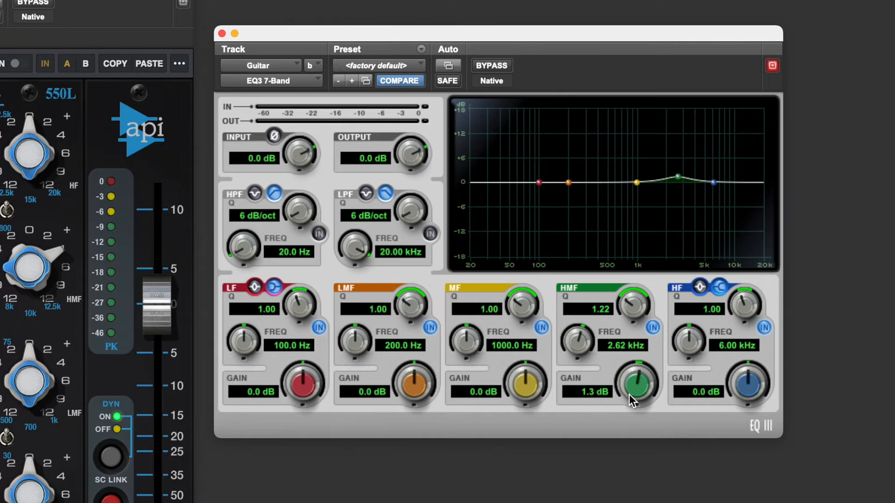
drag(625, 309, 627, 308)
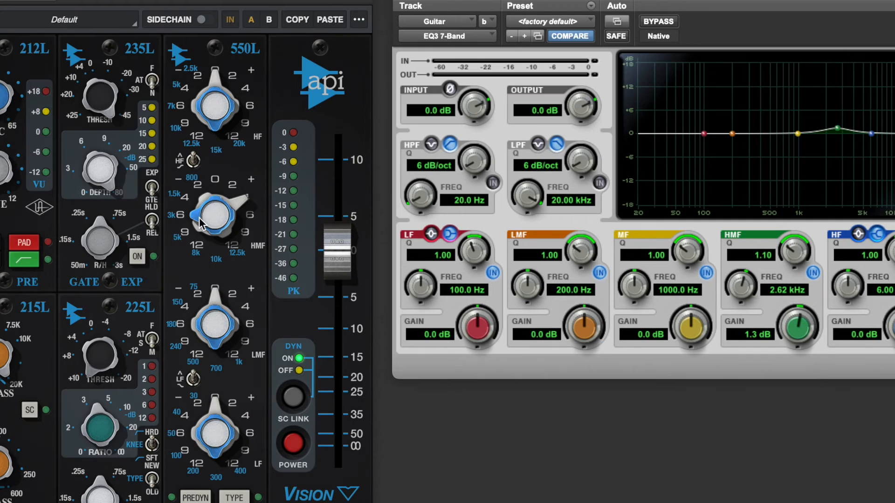
- Adjust the API 550L high and high-mid band knobs, and toggle the EQ3 plugin's bypass to compare
drag(237, 208, 195, 245)
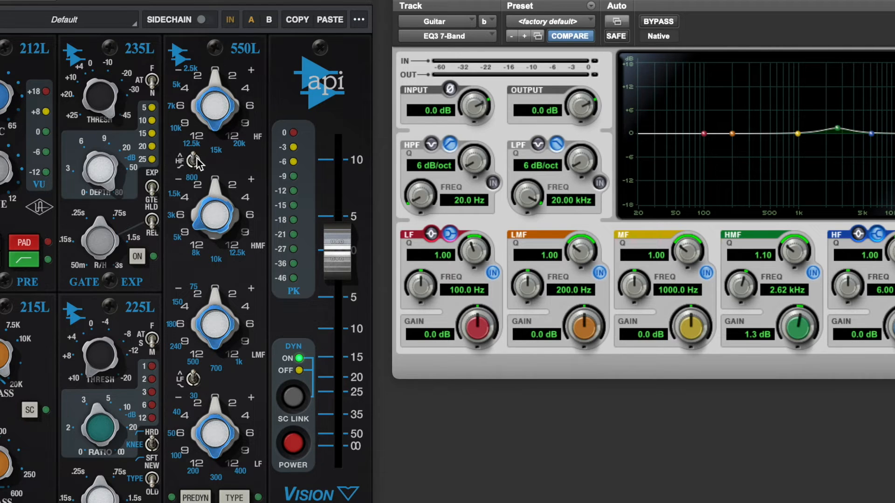
drag(217, 131, 206, 0)
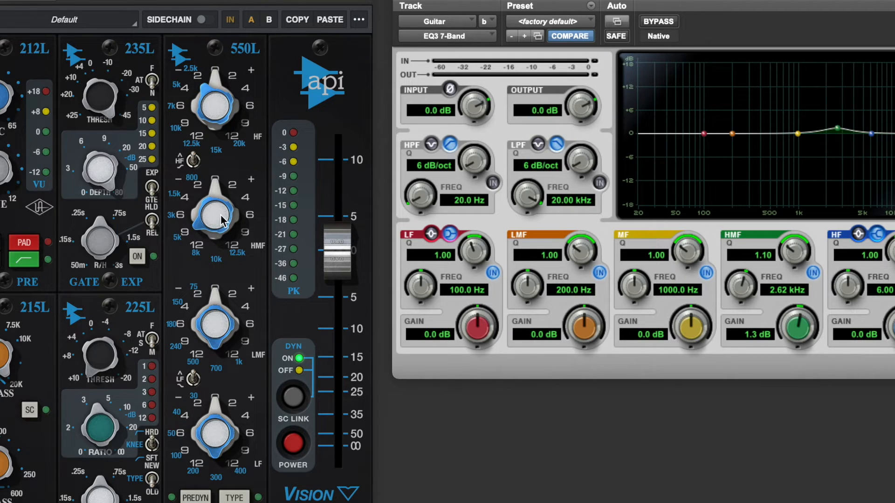
mouse_move(218, 188)
mouse_down()
mouse_move(224, 159)
mouse_move(221, 197)
mouse_up()
click(668, 22)
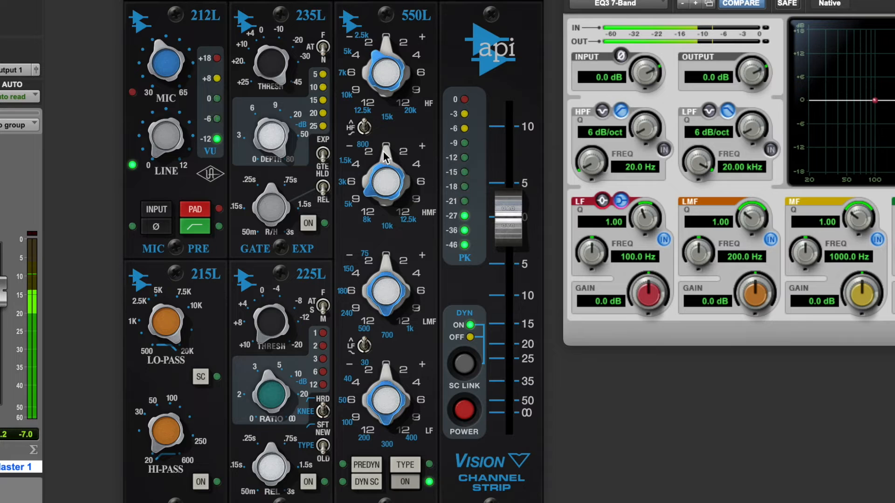
- Fine-tune the API 550L high-mid frequency and gain along with the high band knob
drag(385, 159, 390, 127)
mouse_move(371, 190)
mouse_down()
mouse_move(371, 172)
mouse_move(396, 174)
mouse_move(392, 200)
mouse_move(388, 188)
mouse_up()
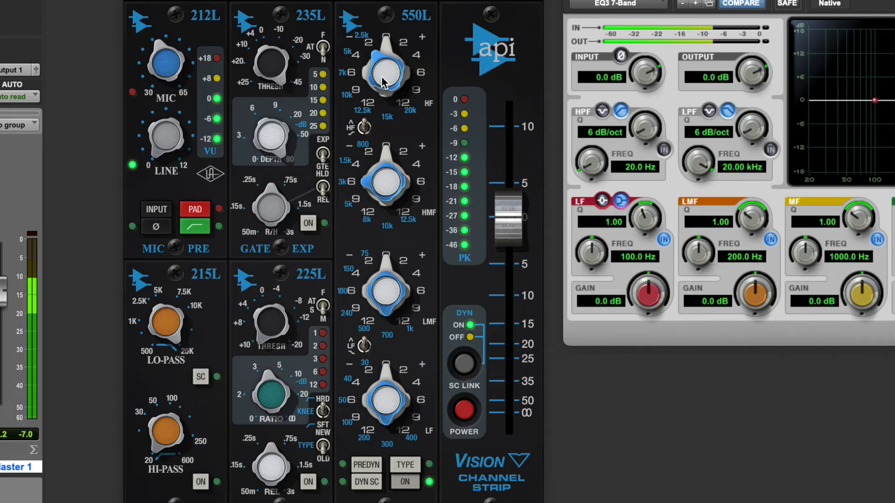
mouse_move(386, 46)
mouse_down()
mouse_move(390, 14)
mouse_move(384, 44)
mouse_up()
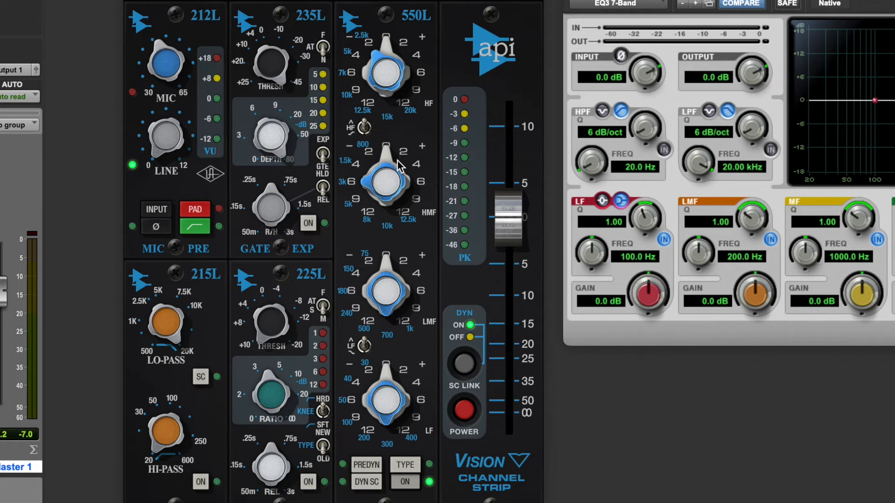
drag(397, 164, 383, 149)
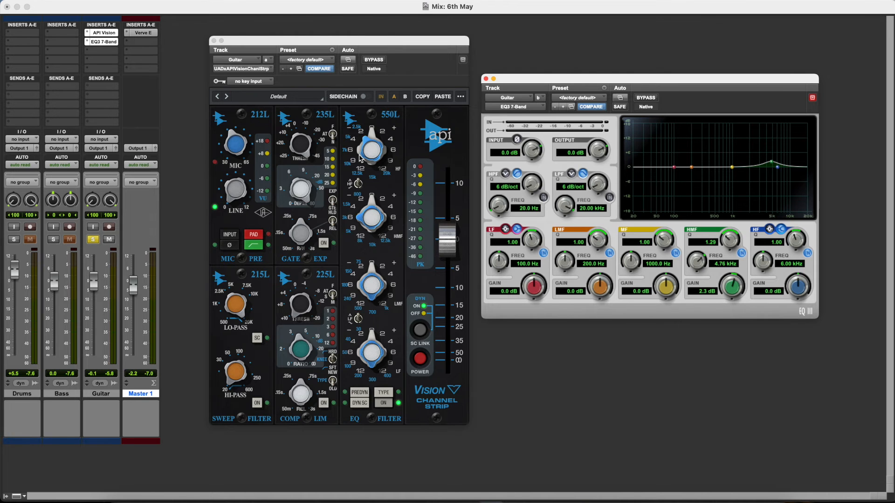